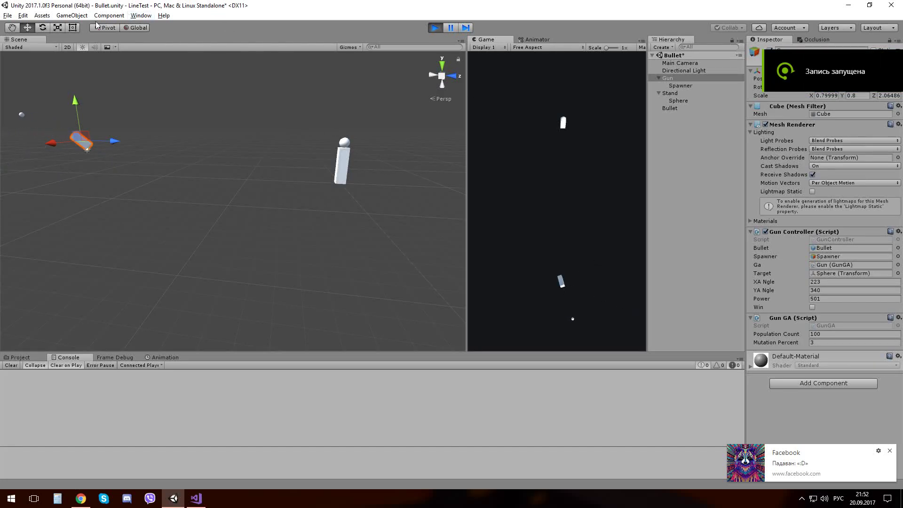
Step: Set the project's Time Scale to 10 in the Time settings and dismiss the Facebook notification
left_click(23, 15)
mouse_move(118, 249)
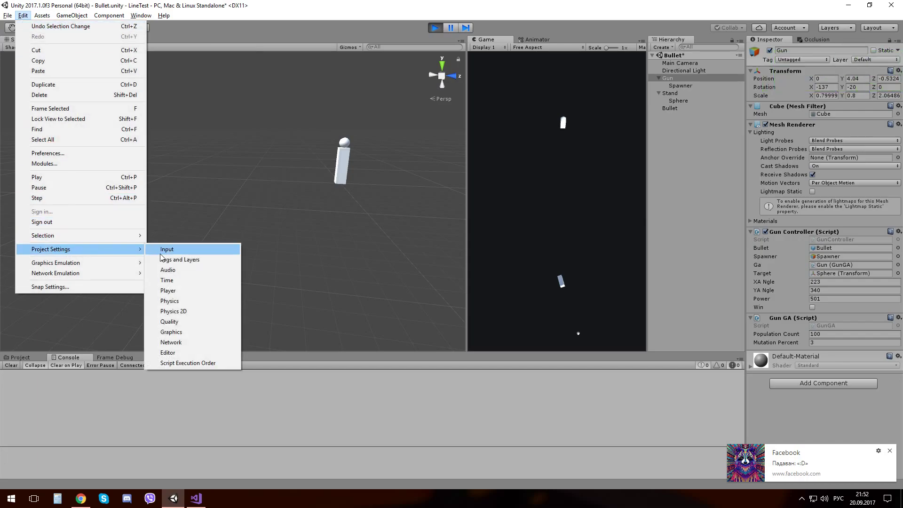
left_click(167, 280)
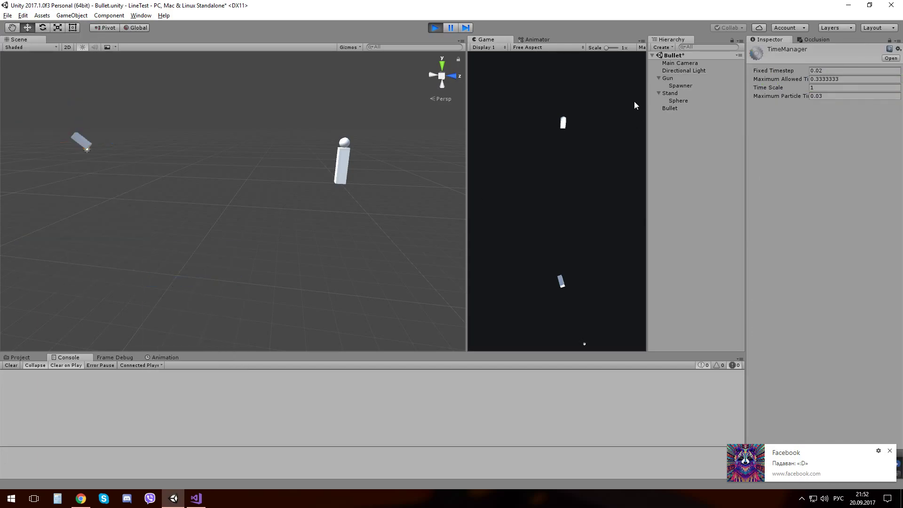
left_click(832, 87)
type("0")
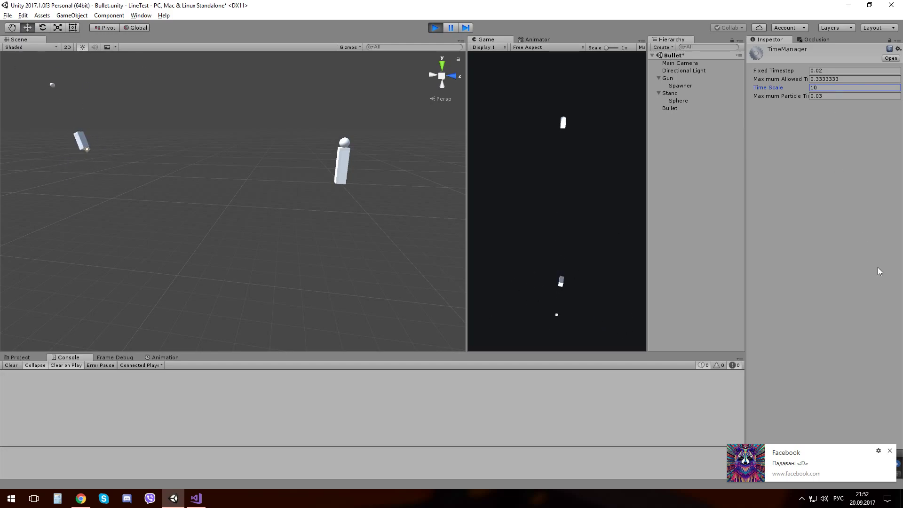
left_click(890, 451)
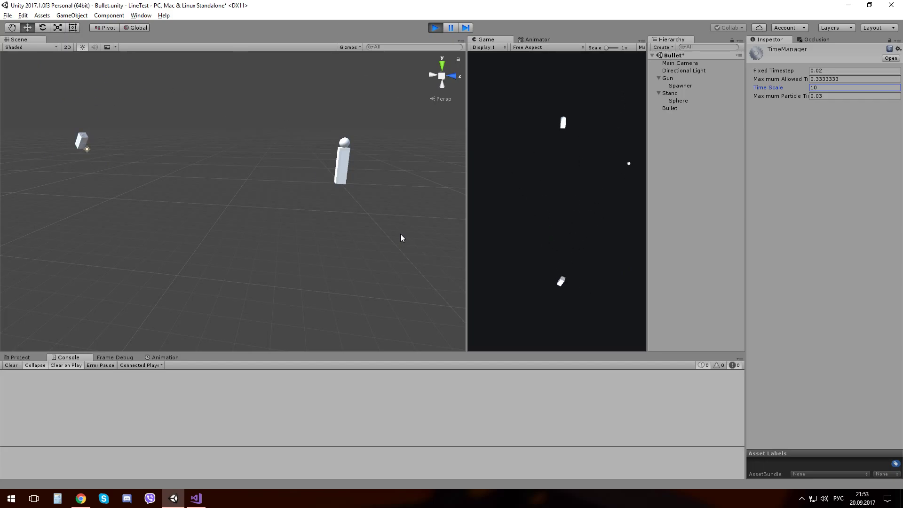
Step: Select the Gun object to view its transform and Gun Controller values
left_click(677, 78)
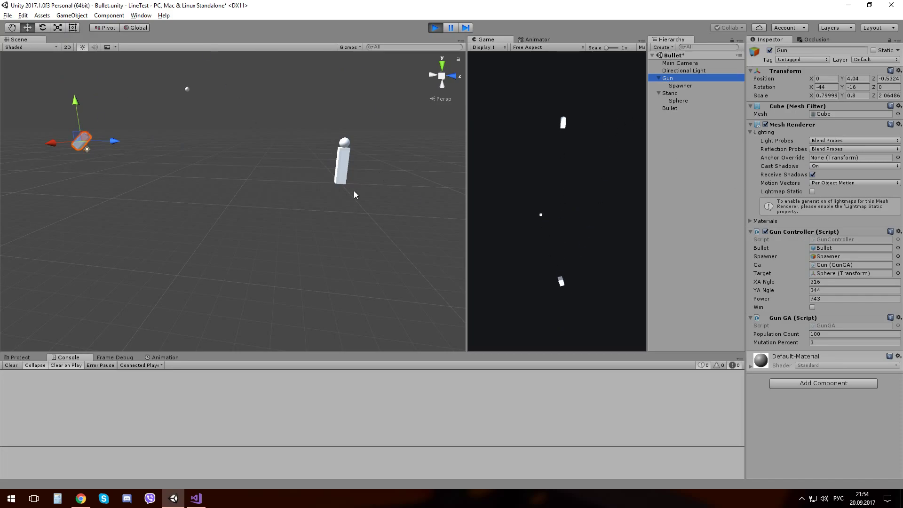
Step: Orbit, zoom and pan the Scene view for a close look at the sphere on its stand
mouse_move(356, 195)
right_mouse_down()
mouse_move(397, 202)
mouse_move(219, 188)
right_mouse_up()
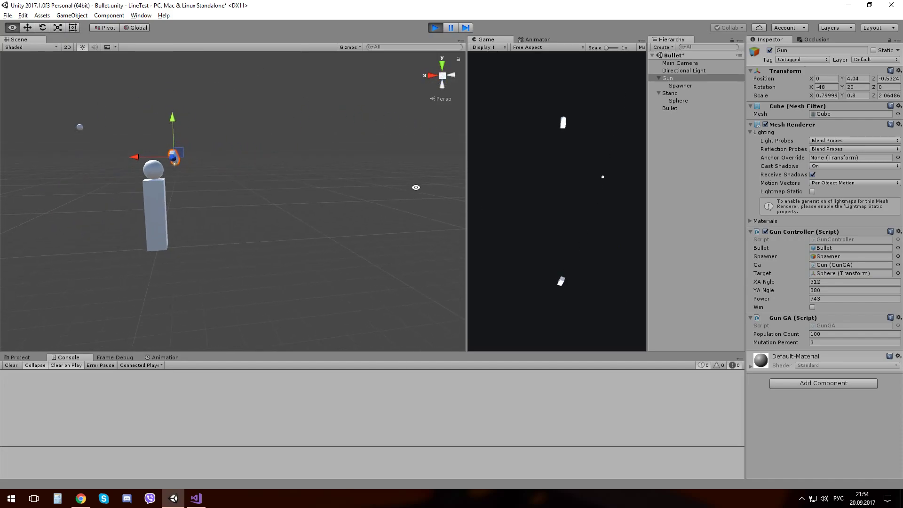
scroll(134, 163, "up", 3)
middle_click_drag(134, 163, 178, 177)
scroll(160, 173, "up", 5)
mouse_move(129, 97)
right_mouse_down()
mouse_move(234, 282)
mouse_move(189, 269)
right_mouse_up()
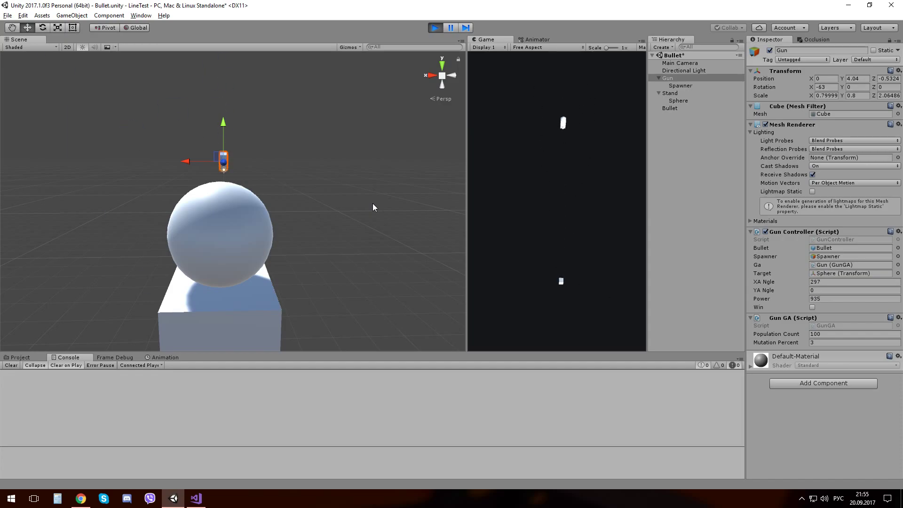
mouse_move(373, 205)
left_mouse_down("alt")
mouse_move(357, 280)
mouse_move(285, 219)
mouse_move(232, 115)
left_mouse_up("alt")
Step: Reopen the Time settings and change Time Scale to 5, then down to 1
left_click(23, 15)
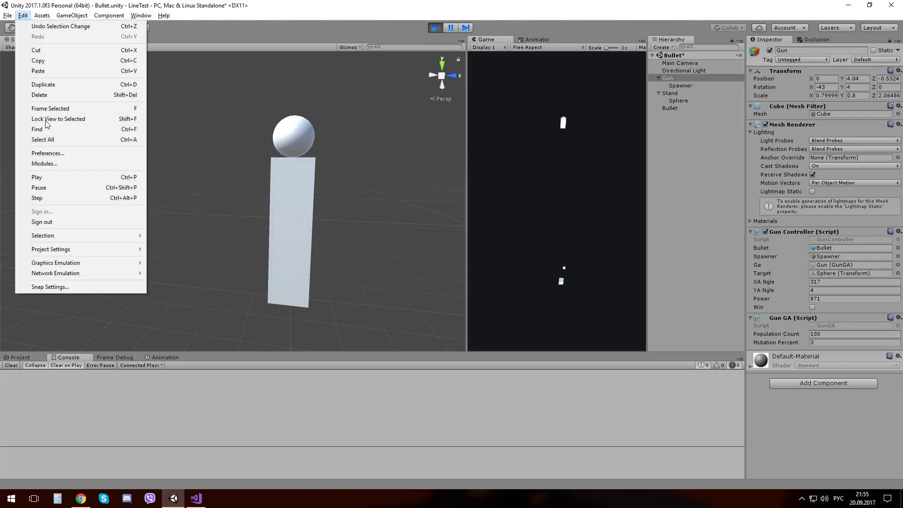
mouse_move(55, 251)
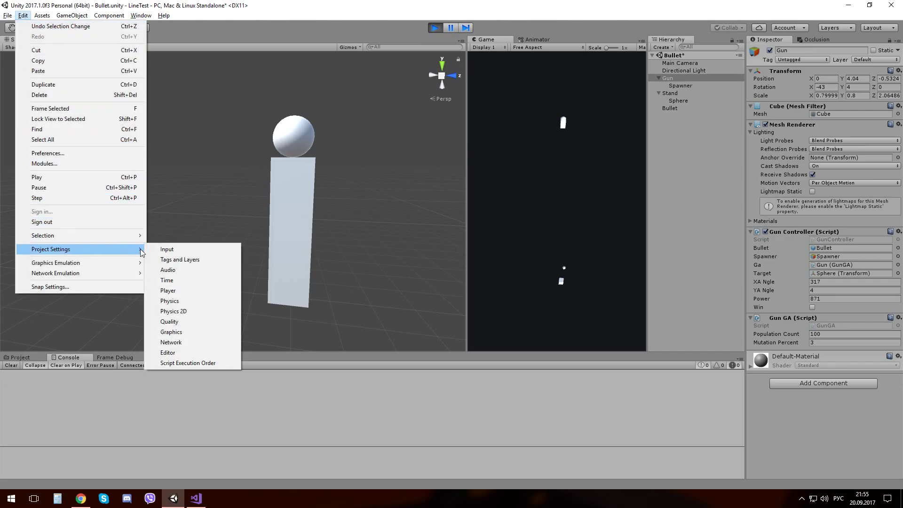
left_click(176, 281)
left_click(845, 89)
type("5")
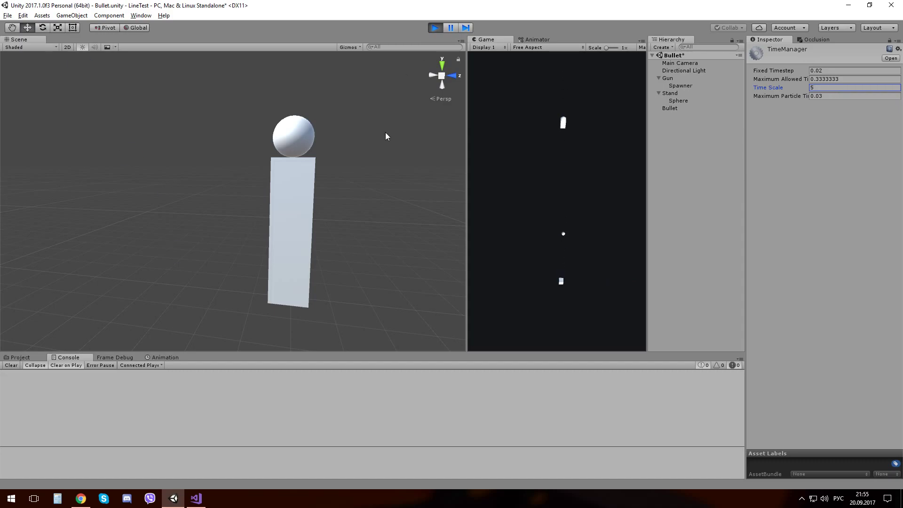
scroll(292, 196, "down", 3)
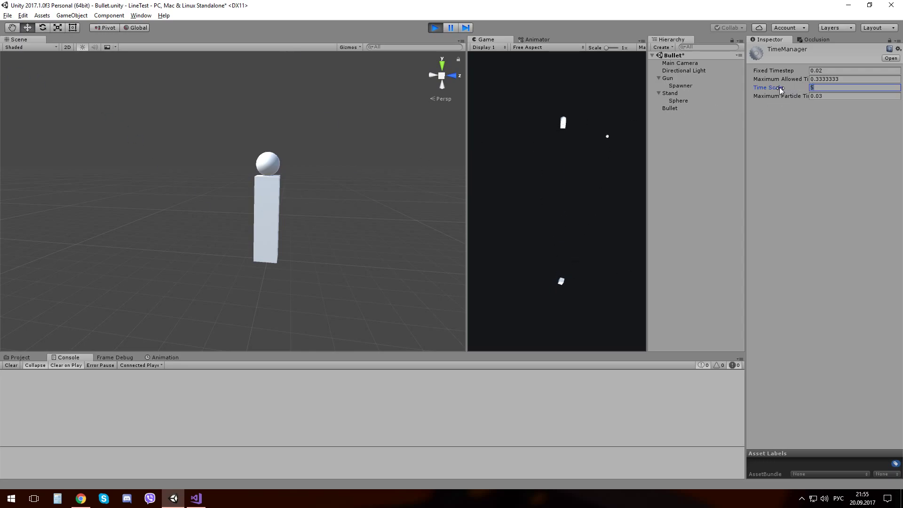
type("1")
right_click_drag(264, 187, 235, 214)
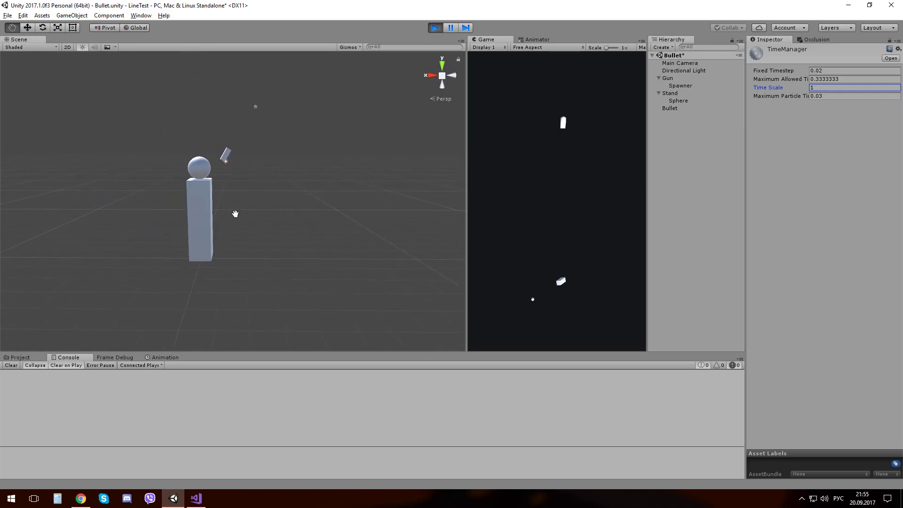
Step: Zoom and orbit in close around the stand, then raise Time Scale from 1 to 7.94
scroll(223, 171, "up", 2)
scroll(224, 164, "up", 4)
mouse_move(224, 165)
left_mouse_down()
mouse_move(323, 189)
mouse_move(309, 191)
left_mouse_up()
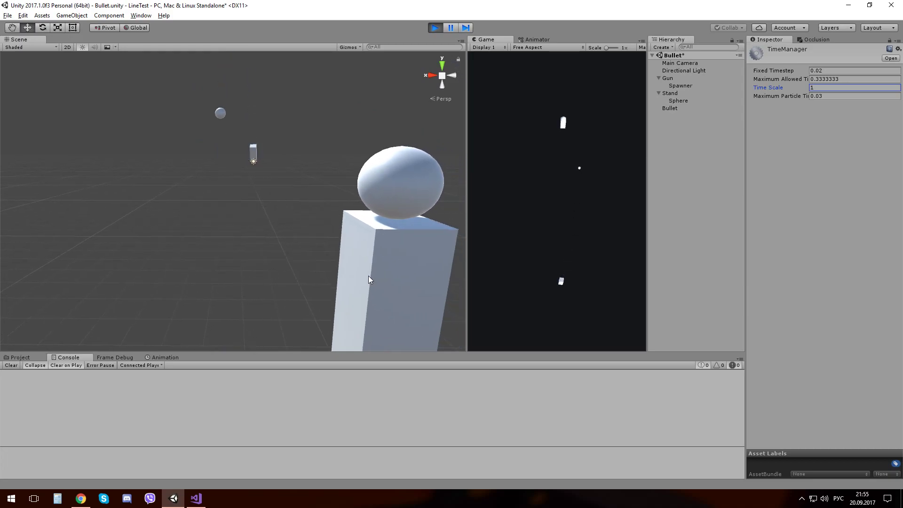
mouse_move(374, 273)
left_mouse_down("alt")
mouse_move(256, 209)
mouse_move(521, 197)
mouse_move(172, 170)
left_mouse_up("alt")
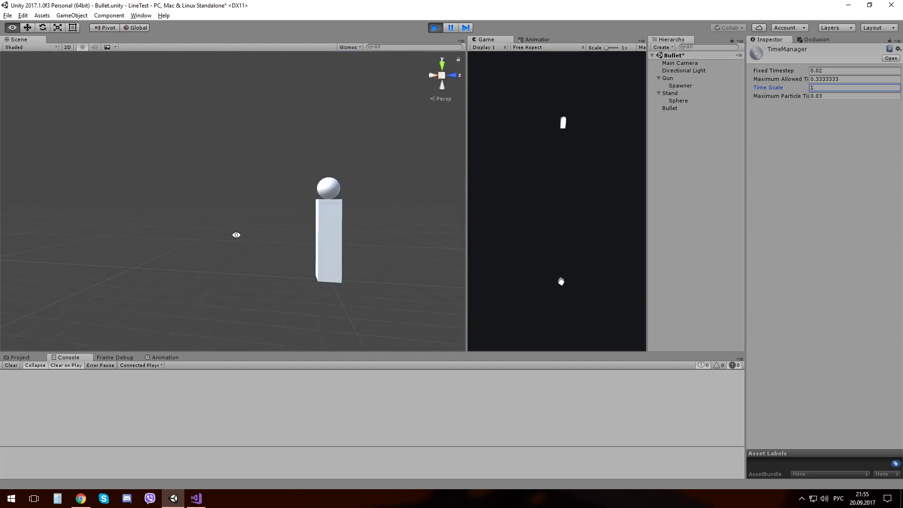
left_click_drag(171, 170, 289, 245, "alt")
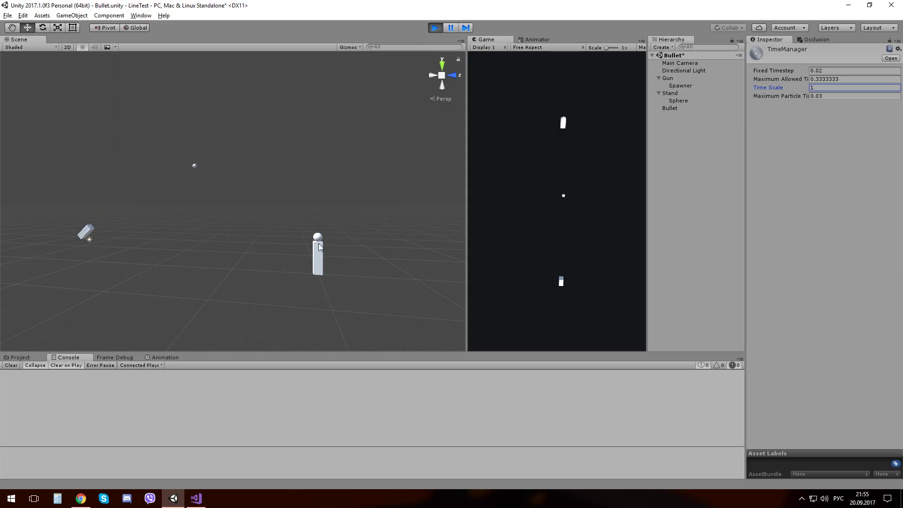
scroll(340, 234, "up", 2)
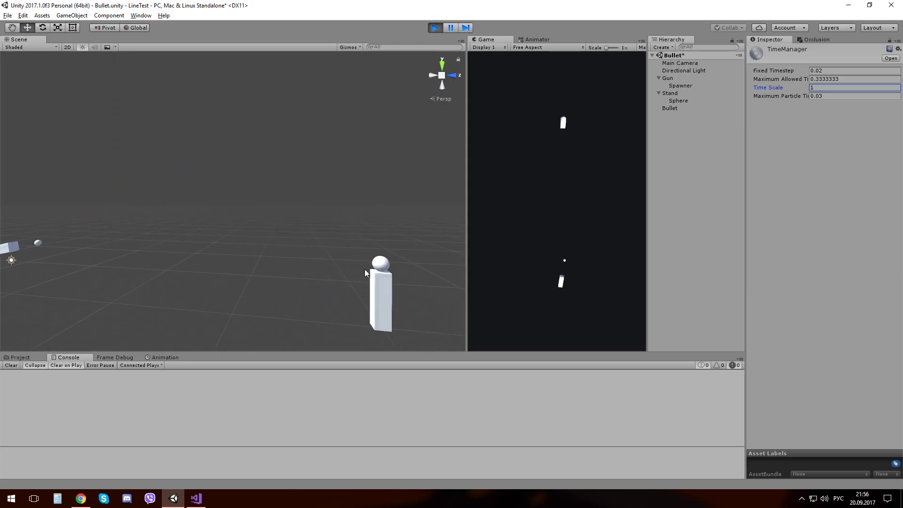
mouse_move(365, 269)
right_mouse_down()
mouse_move(275, 262)
mouse_move(371, 256)
right_mouse_up()
left_click_drag(767, 90, 848, 89)
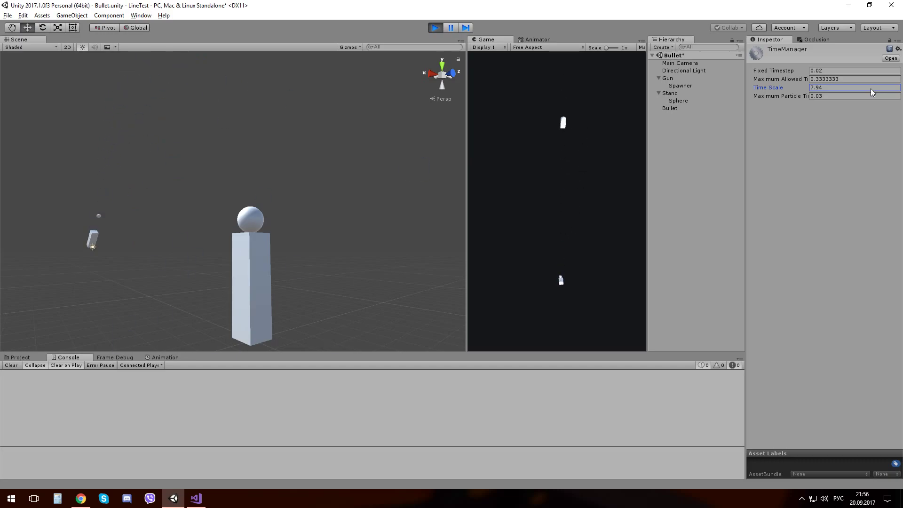
Step: Drag the TimeManager's Time Scale up to 10.09
mouse_move(870, 88)
left_mouse_down()
mouse_move(892, 93)
mouse_move(8, 91)
left_mouse_up()
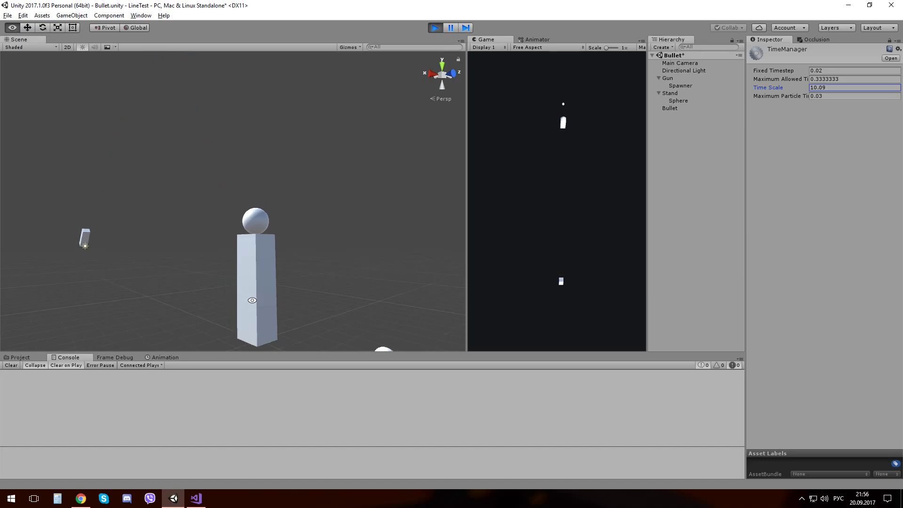
left_click_drag(250, 298, 352, 292, "alt")
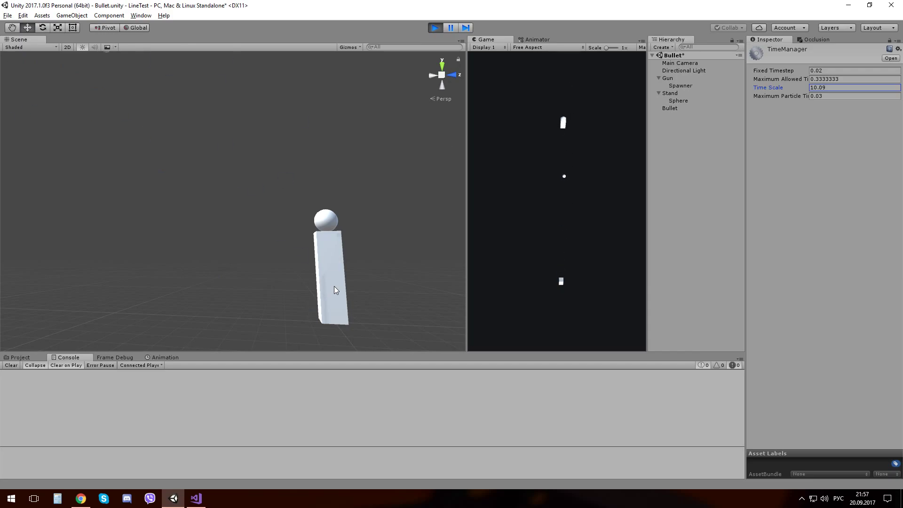
Step: Orbit around the pillar to see the stand from another side, panning it left of centre
left_click_drag(333, 286, 207, 278, "alt")
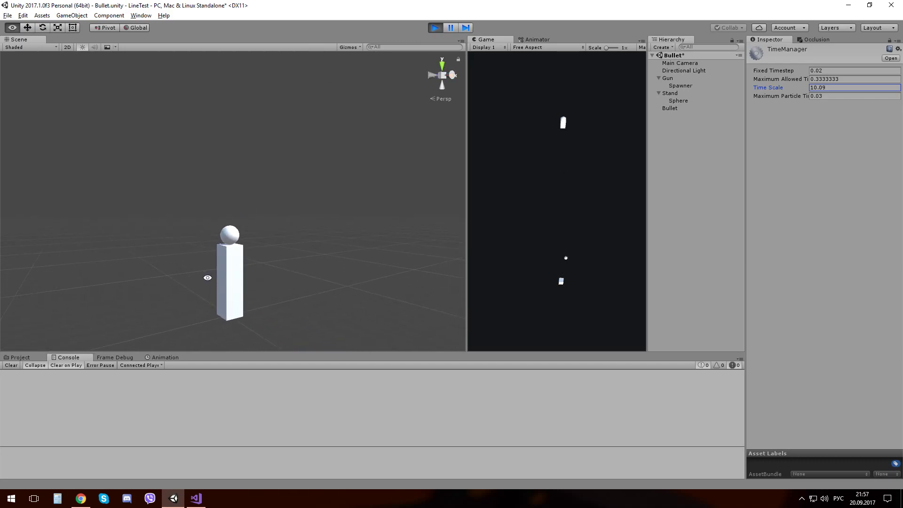
mouse_move(208, 278)
left_mouse_down("alt")
mouse_move(269, 193)
mouse_move(402, 199)
mouse_move(216, 216)
left_mouse_up("alt")
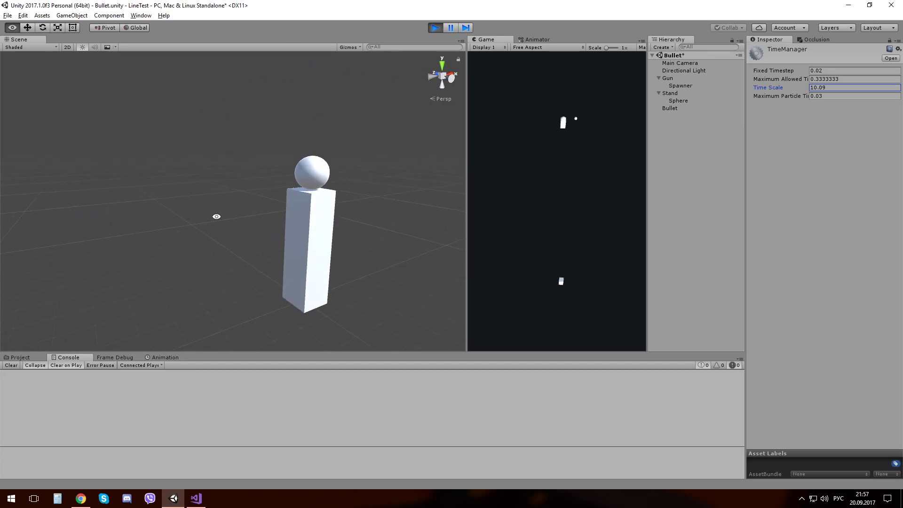
left_click_drag(302, 218, 210, 215, "alt")
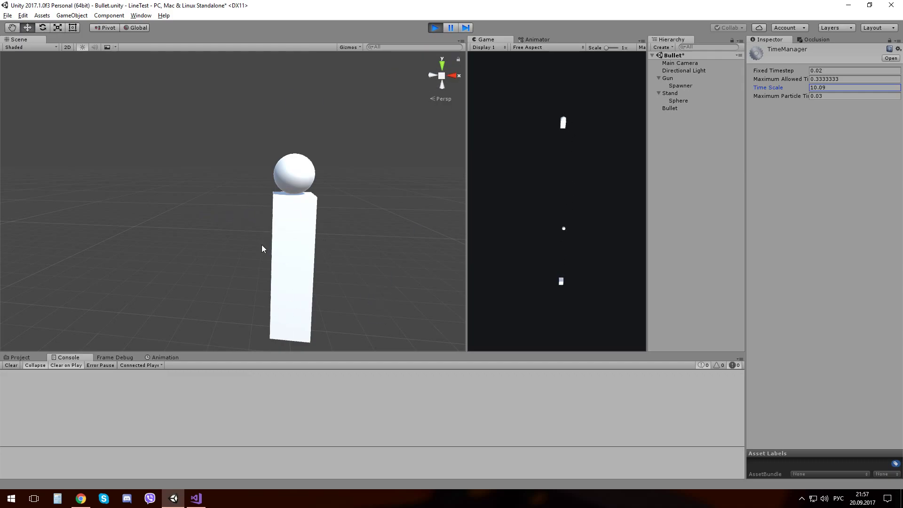
mouse_move(270, 254)
left_mouse_down("alt")
mouse_move(450, 262)
mouse_move(516, 249)
left_mouse_up("alt")
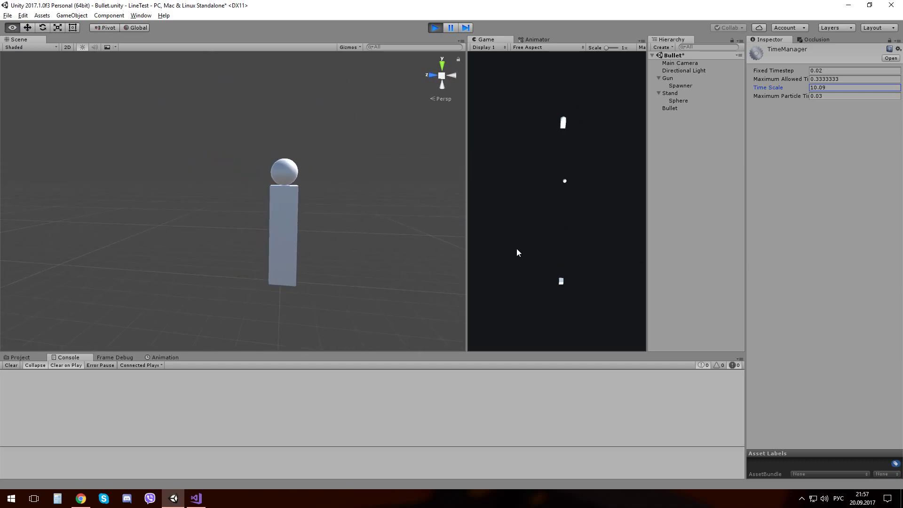
left_click_drag(299, 230, 264, 228)
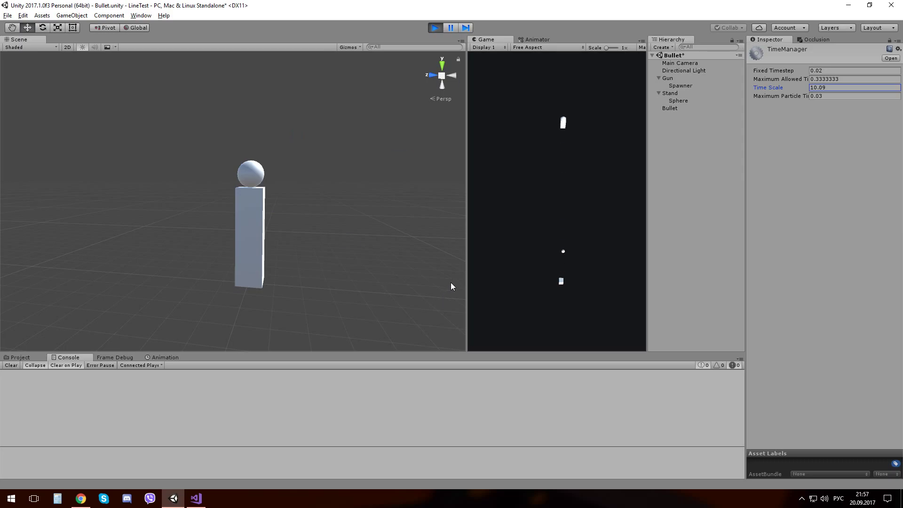
Step: Set Time Scale back to 1 and orbit in close around the sphere on its stand
left_click(837, 87)
type("1")
mouse_move(292, 223)
left_mouse_down("alt")
mouse_move(359, 243)
mouse_move(319, 164)
mouse_move(349, 176)
left_mouse_up("alt")
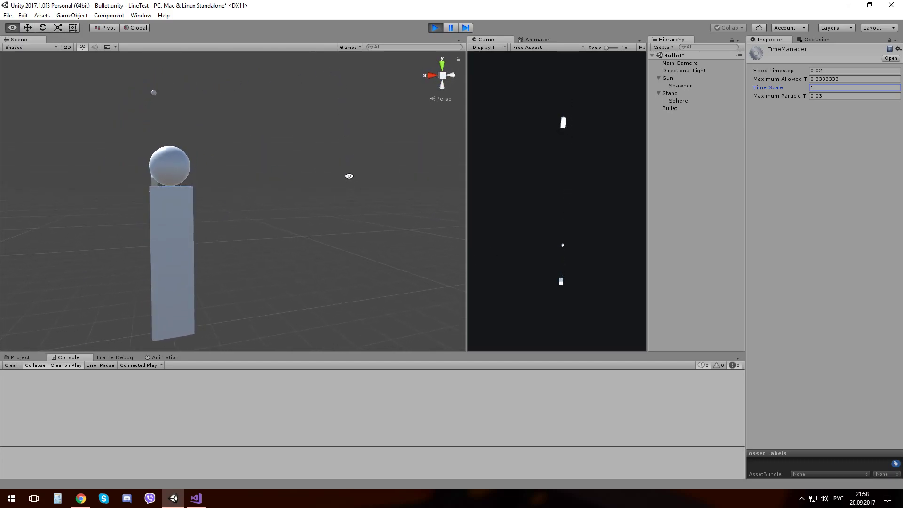
left_click_drag(349, 176, 533, 203, "alt")
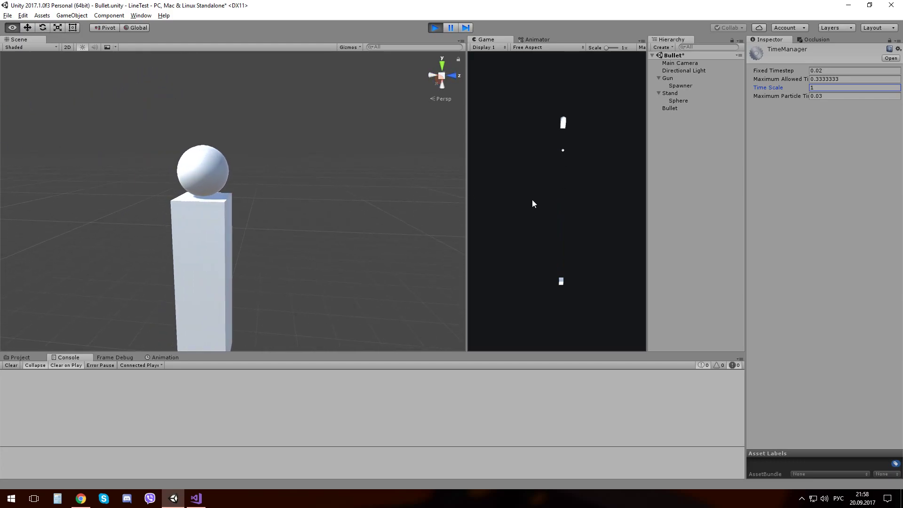
mouse_move(449, 219)
left_mouse_down("alt")
mouse_move(385, 204)
mouse_move(333, 232)
mouse_move(186, 165)
mouse_move(189, 99)
mouse_move(189, 260)
mouse_move(171, 154)
mouse_move(419, 250)
mouse_move(247, 303)
mouse_move(211, 252)
mouse_move(231, 262)
mouse_move(146, 268)
mouse_move(115, 236)
mouse_move(143, 238)
mouse_move(254, 296)
mouse_move(324, 320)
mouse_move(342, 300)
mouse_move(303, 246)
mouse_move(298, 254)
mouse_move(322, 282)
mouse_move(403, 313)
mouse_move(371, 281)
left_mouse_up("alt")
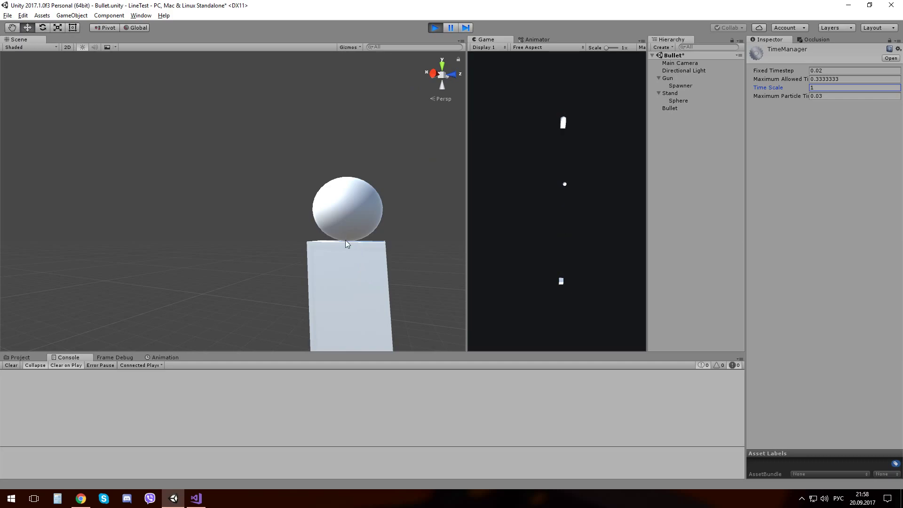
mouse_move(345, 241)
left_mouse_down("alt")
mouse_move(380, 282)
mouse_move(455, 286)
mouse_move(303, 343)
mouse_move(216, 278)
mouse_move(171, 339)
mouse_move(308, 284)
mouse_move(245, 188)
mouse_move(312, 176)
mouse_move(375, 230)
mouse_move(392, 291)
mouse_move(224, 259)
mouse_move(227, 238)
mouse_move(277, 173)
mouse_move(369, 187)
mouse_move(292, 241)
mouse_move(219, 241)
mouse_move(264, 187)
mouse_move(292, 180)
mouse_move(407, 303)
mouse_move(394, 303)
left_mouse_up("alt")
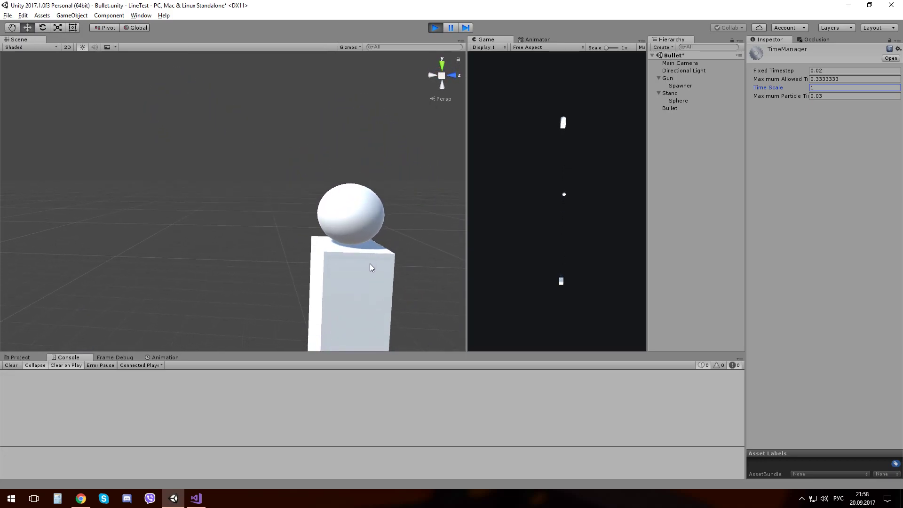
mouse_move(370, 263)
left_mouse_down("alt")
mouse_move(385, 250)
mouse_move(520, 262)
mouse_move(235, 236)
mouse_move(451, 245)
mouse_move(465, 191)
mouse_move(448, 127)
mouse_move(343, 238)
mouse_move(425, 208)
mouse_move(304, 215)
mouse_move(265, 230)
left_mouse_up("alt")
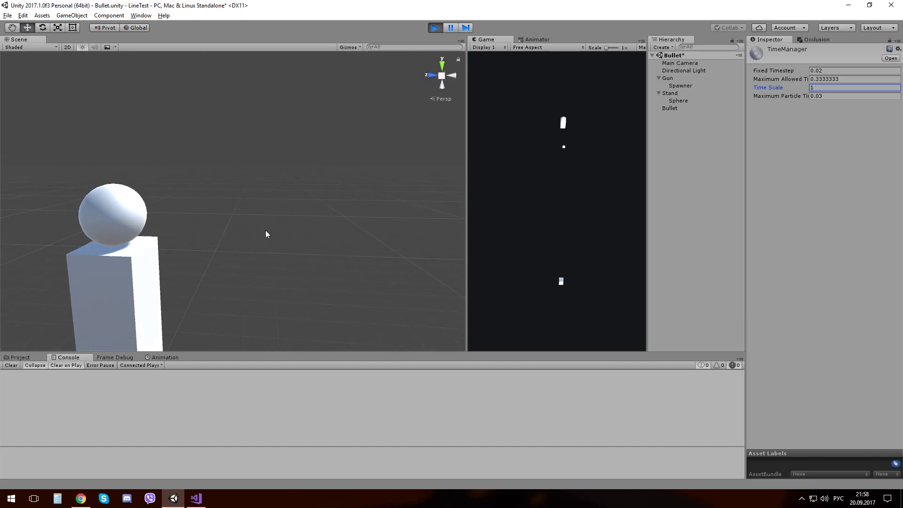
Step: Nudge the view around the sphere and raise Time Scale to 8.44
mouse_move(158, 244)
left_mouse_down("alt")
mouse_move(80, 284)
mouse_move(273, 196)
left_mouse_up("alt")
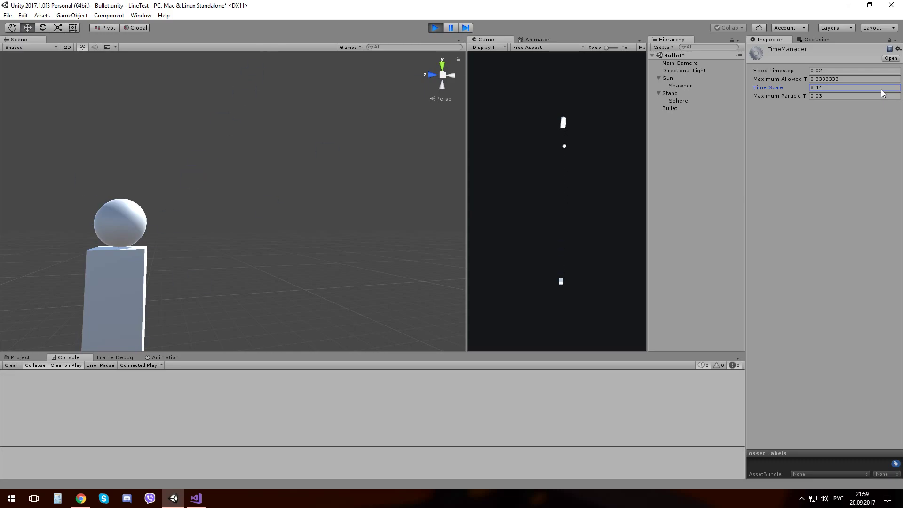
Step: Push Time Scale just past 10, then bring it down to 1.99
mouse_move(881, 89)
left_mouse_down()
mouse_move(898, 92)
mouse_move(14, 131)
left_mouse_up()
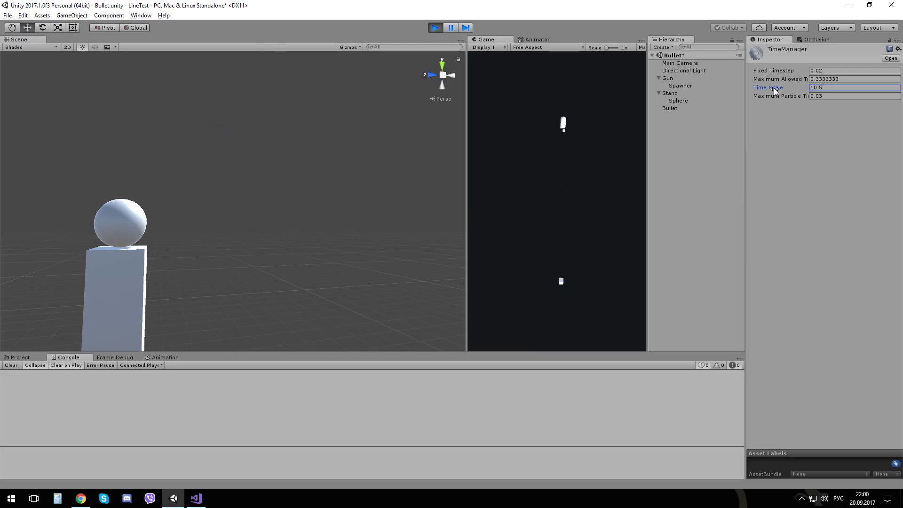
left_click_drag(775, 88, 639, 93)
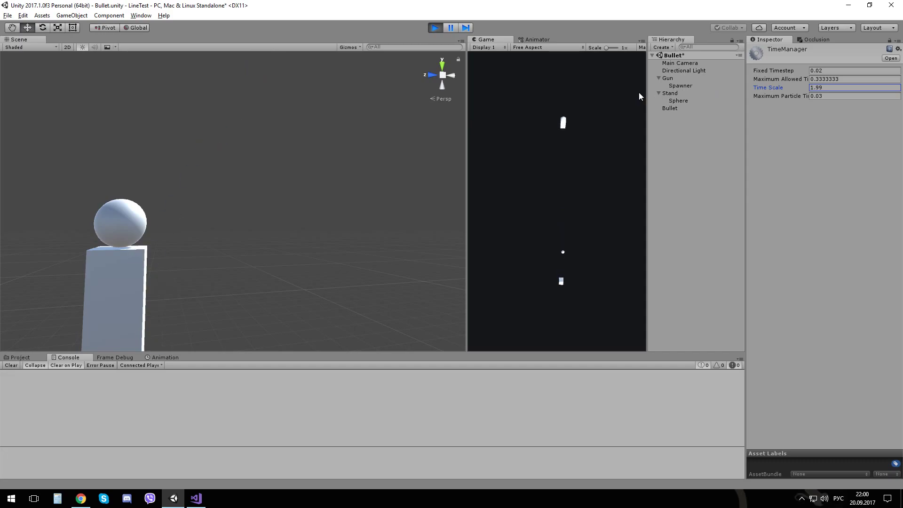